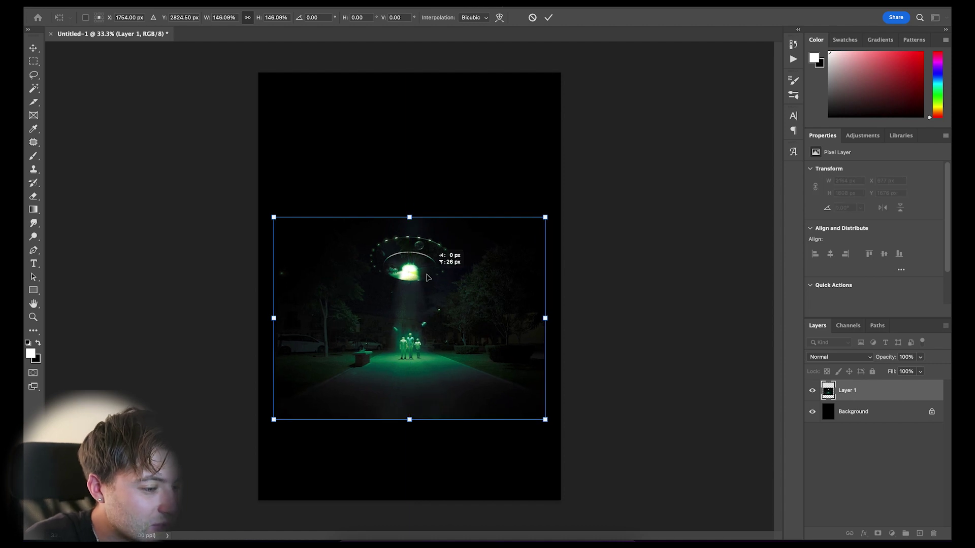
# Move the UFO scene up the centre line and commit its new position
pyautogui.moveTo(426, 277); pyautogui.dragTo(425, 244)
pyautogui.hotkey('ctrl', '=')
pyautogui.press('Return')
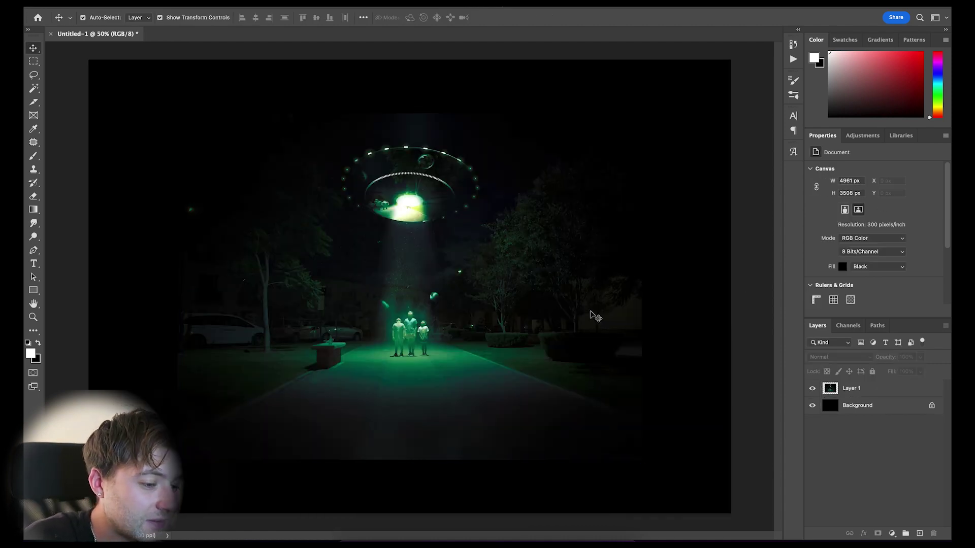
# Apply the Portraits – Warmth photo filter preset above the UFO scene layer, then ready a larger eraser
pyautogui.click(579, 321)
pyautogui.click(863, 136)
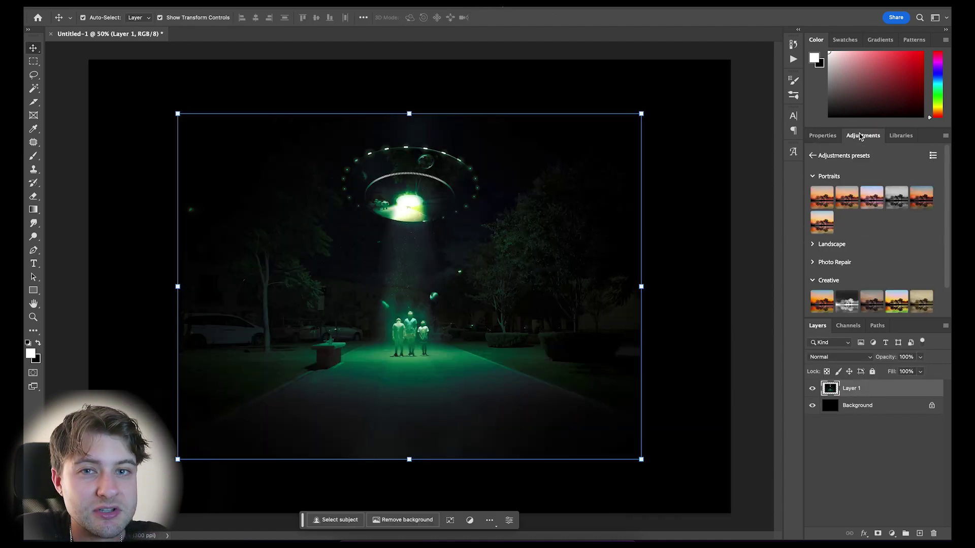
pyautogui.click(822, 198)
pyautogui.press('m')
pyautogui.press('v')
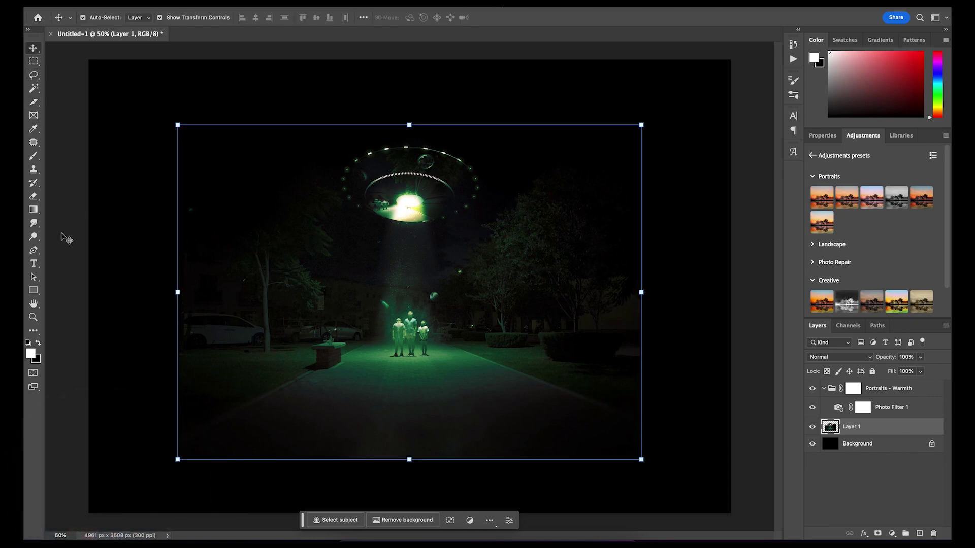
pyautogui.press('e')
pyautogui.press(']')
pyautogui.press(']')
pyautogui.press(']')
pyautogui.press(']')
pyautogui.press(']')
# Erase the white van and trees on both sides with a 0% hardness soft brush
pyautogui.click(94, 18)
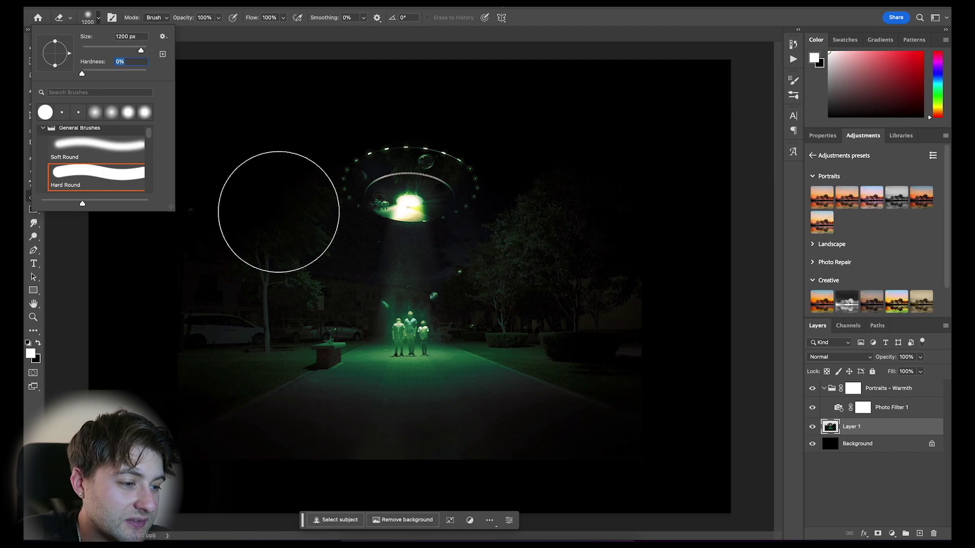
pyautogui.press('Return')
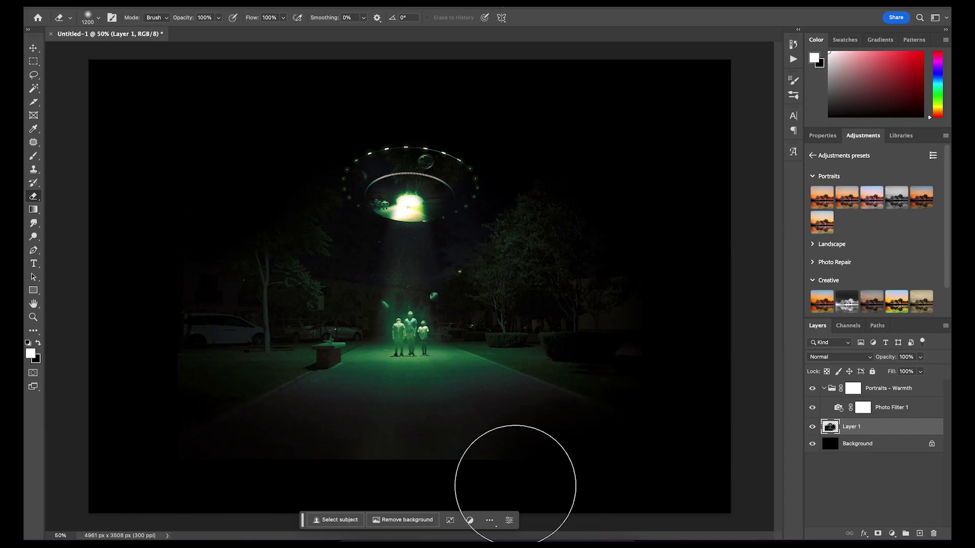
pyautogui.moveTo(75, 307); pyautogui.dragTo(165, 393)
pyautogui.moveTo(553, 329)
pyautogui.mouseDown()
pyautogui.moveTo(515, 294)
pyautogui.moveTo(561, 188)
pyautogui.mouseUp()
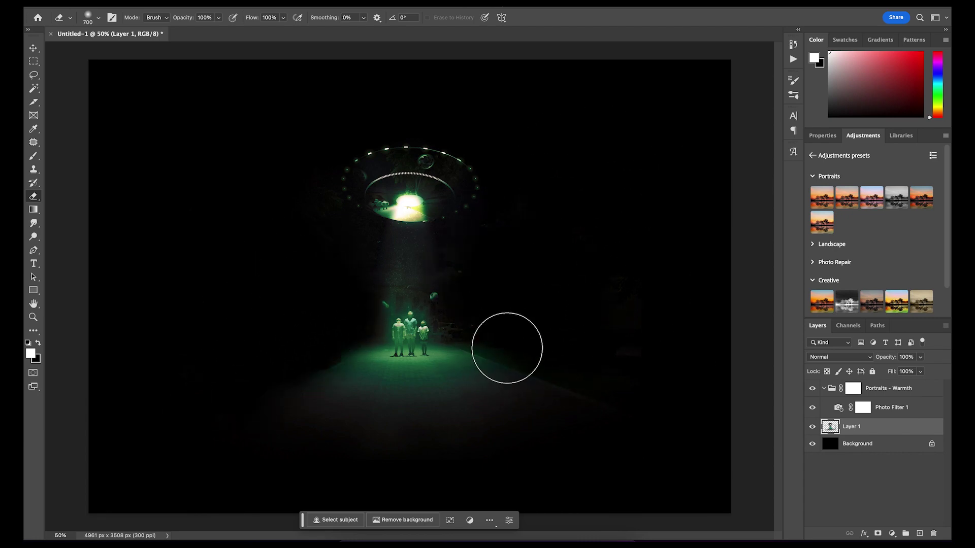
pyautogui.press('super+1')
pyautogui.press('[')
pyautogui.press('[')
pyautogui.press('[')
pyautogui.press('[')
pyautogui.press('[')
pyautogui.press('[')
pyautogui.press('[')
pyautogui.press('[')
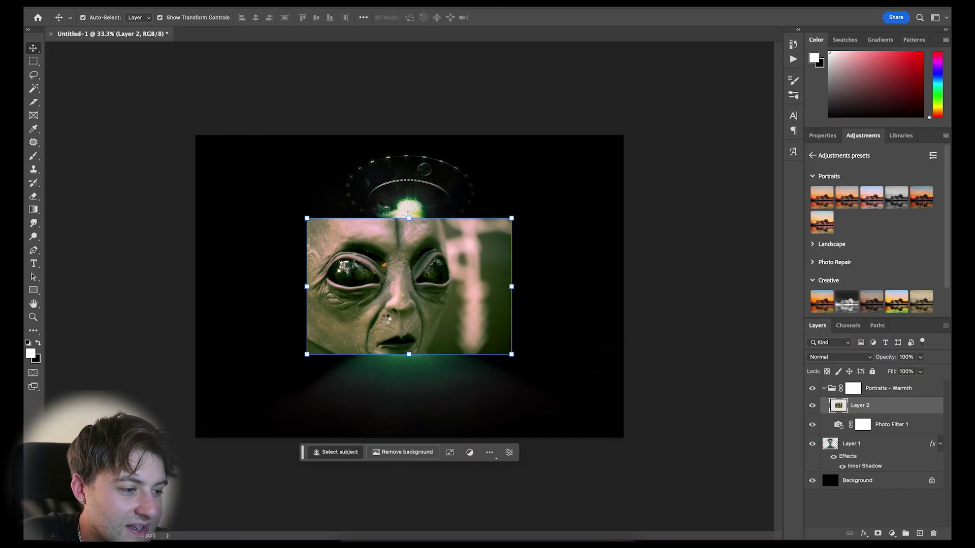
# Scale the alien face photo, copy its traced outline onto Layer 3, and hide Layer 2
pyautogui.hotkey('ctrl', 't')
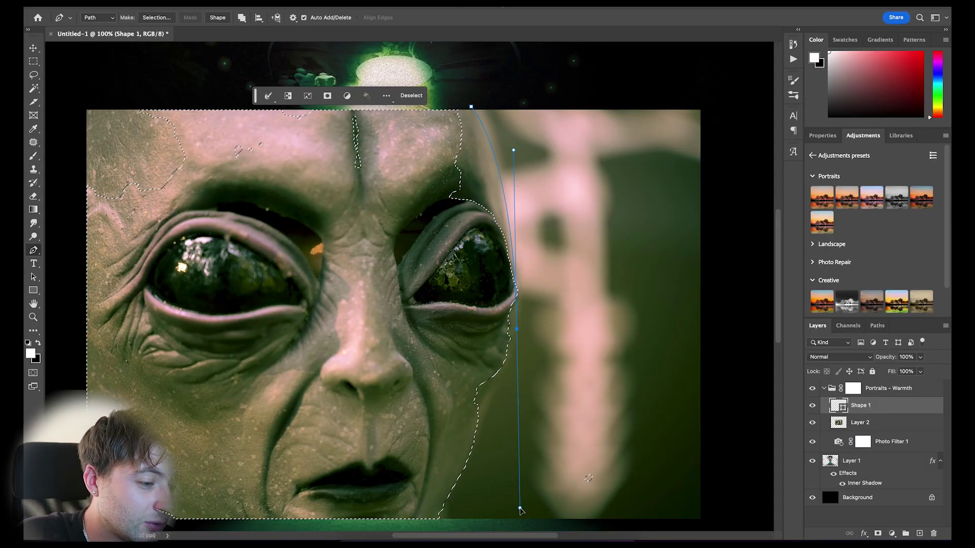
pyautogui.scroll(-3, 514, 347)
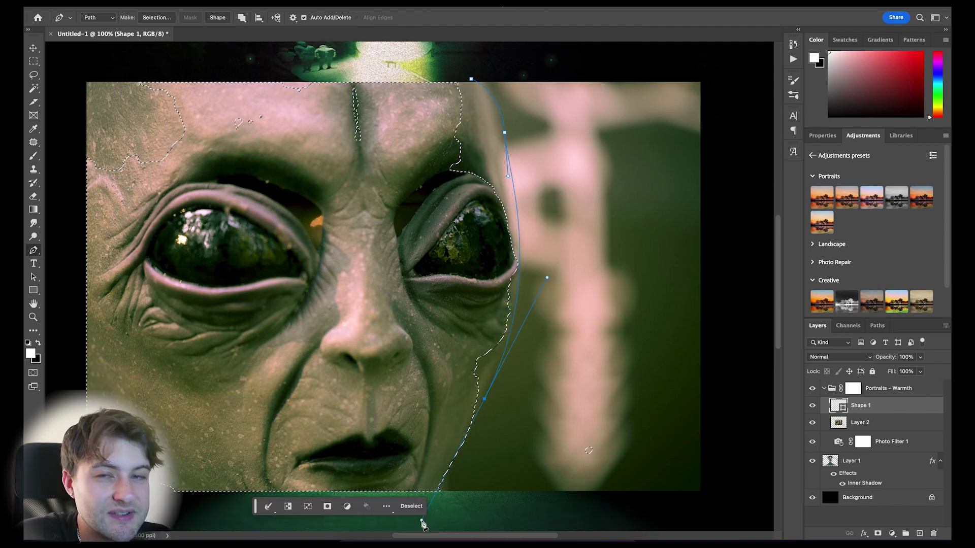
pyautogui.moveTo(513, 346); pyautogui.dragTo(450, 466)
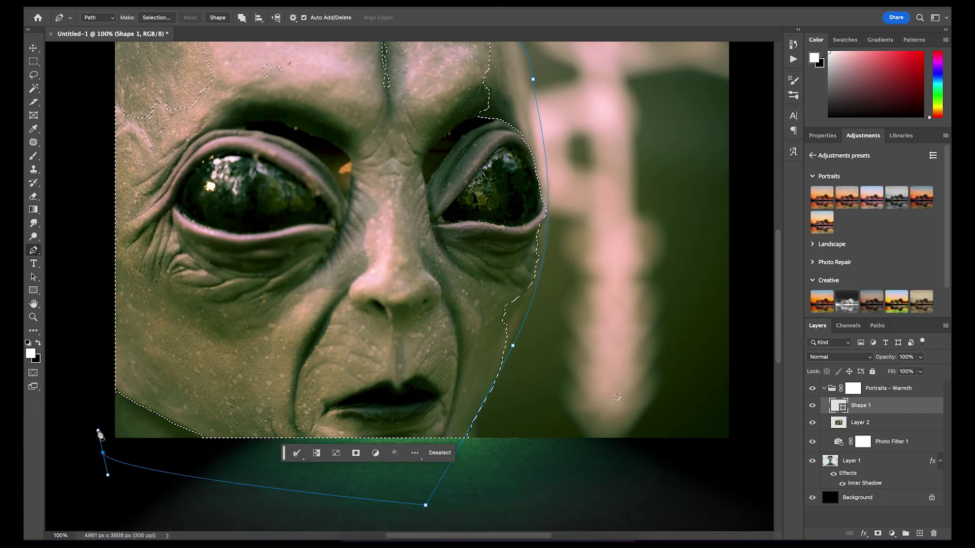
pyautogui.scroll(5, 105, 228)
pyautogui.hotkey('ctrl', 'Return')
pyautogui.hotkey('ctrl', '-')
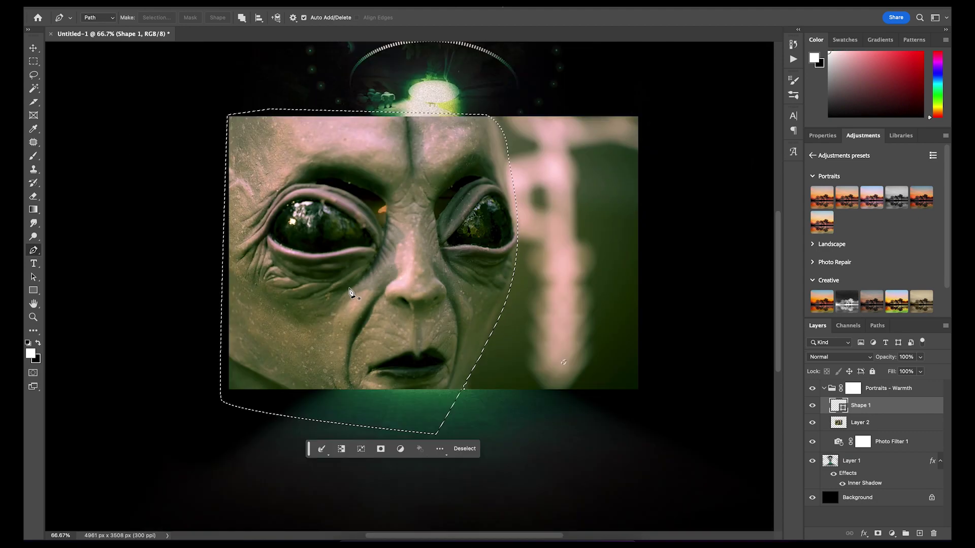
pyautogui.hotkey('ctrl', 'j')
pyautogui.click(811, 441)
# Give the cut-out alien face layer an Inner Shadow style
pyautogui.press('v')
pyautogui.press('e')
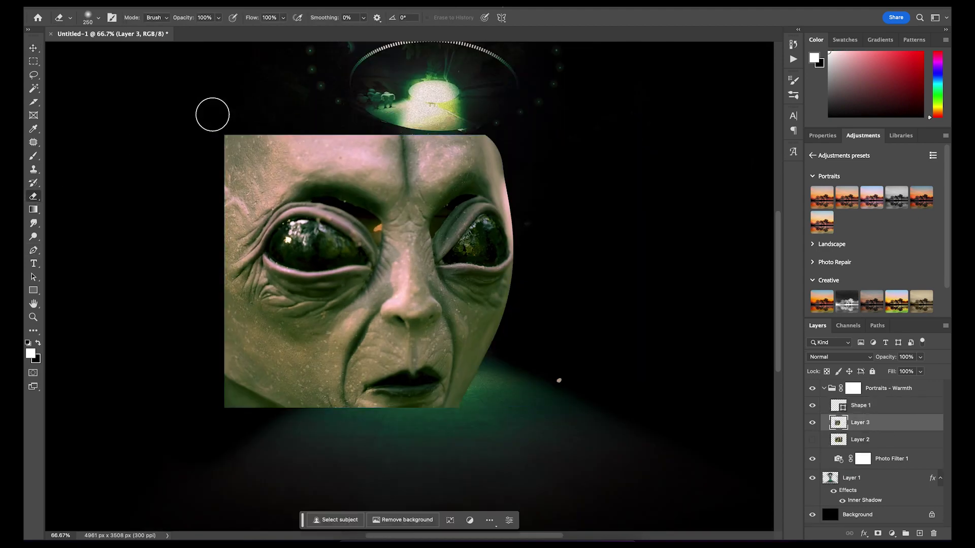
pyautogui.doubleClick(892, 423)
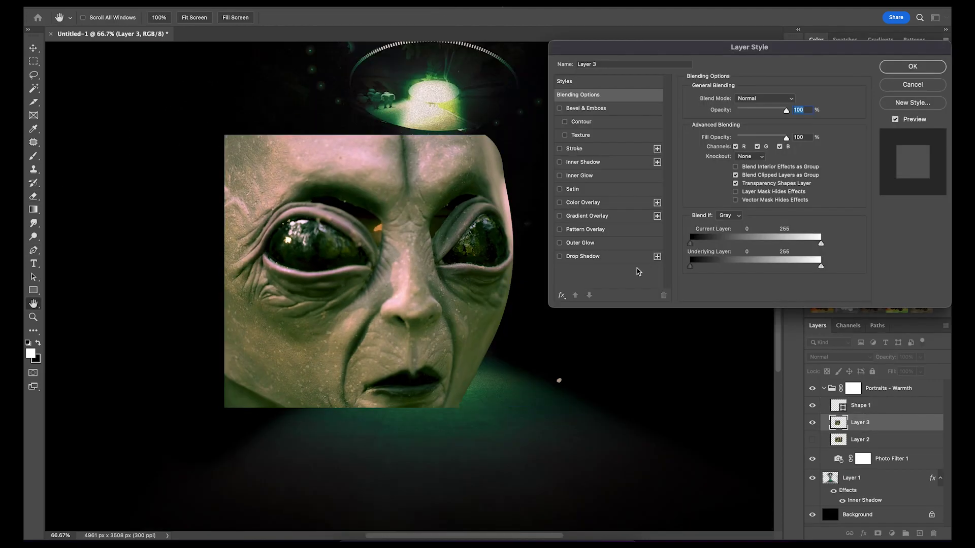
pyautogui.click(614, 162)
pyautogui.click(912, 71)
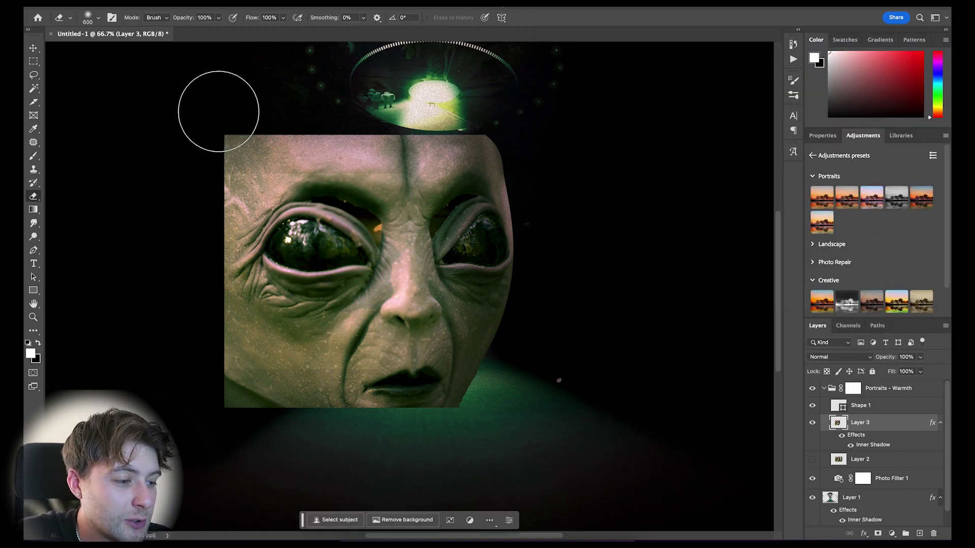
# Fade the face's left and top edges, then move it left and enlarge it
pyautogui.moveTo(136, 263); pyautogui.dragTo(218, 446)
pyautogui.moveTo(184, 369)
pyautogui.mouseDown()
pyautogui.moveTo(303, 98)
pyautogui.moveTo(279, 124)
pyautogui.moveTo(492, 131)
pyautogui.mouseUp()
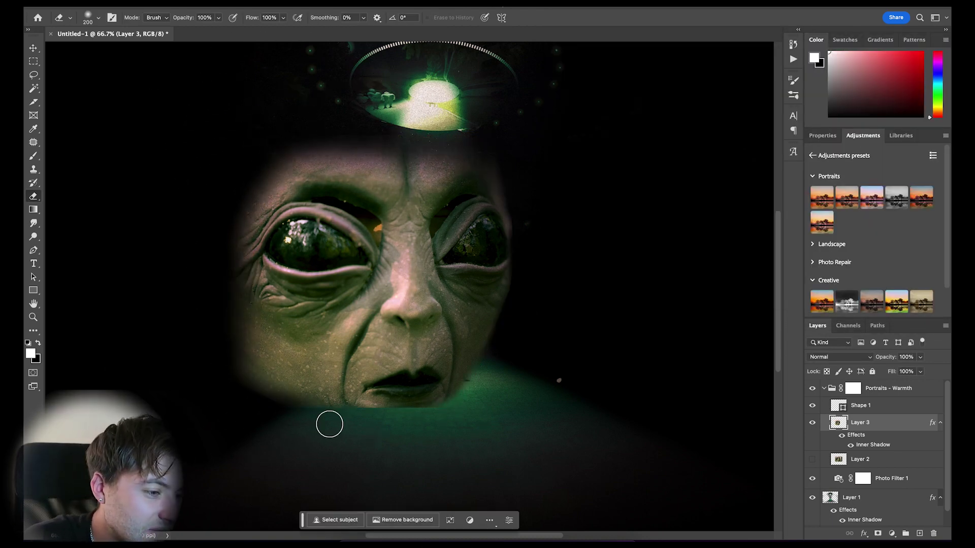
pyautogui.press('v')
pyautogui.press('super+minus')
pyautogui.moveTo(437, 325); pyautogui.dragTo(305, 311)
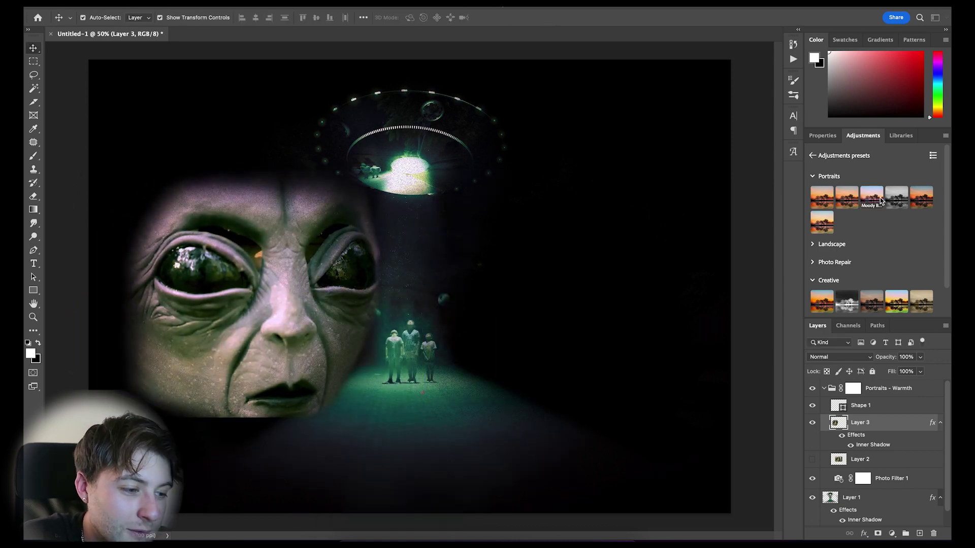
# Apply the Creative Dark Fade preset, merge it into the face, and place it above Background
pyautogui.click(872, 302)
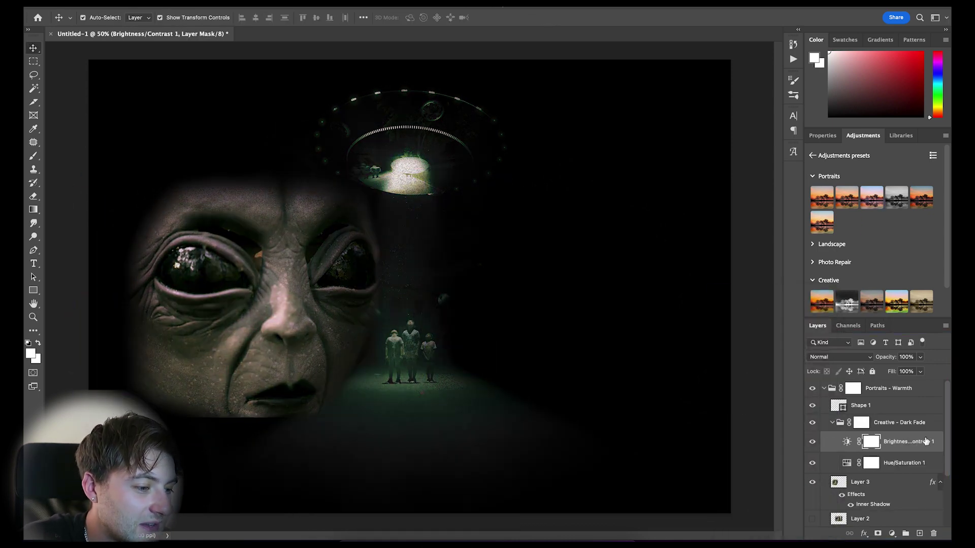
pyautogui.keyDown('shift'); pyautogui.click(859, 482); pyautogui.keyUp('shift')
pyautogui.hotkey('ctrl', 'e')
pyautogui.press('super+shift+bracketleft')
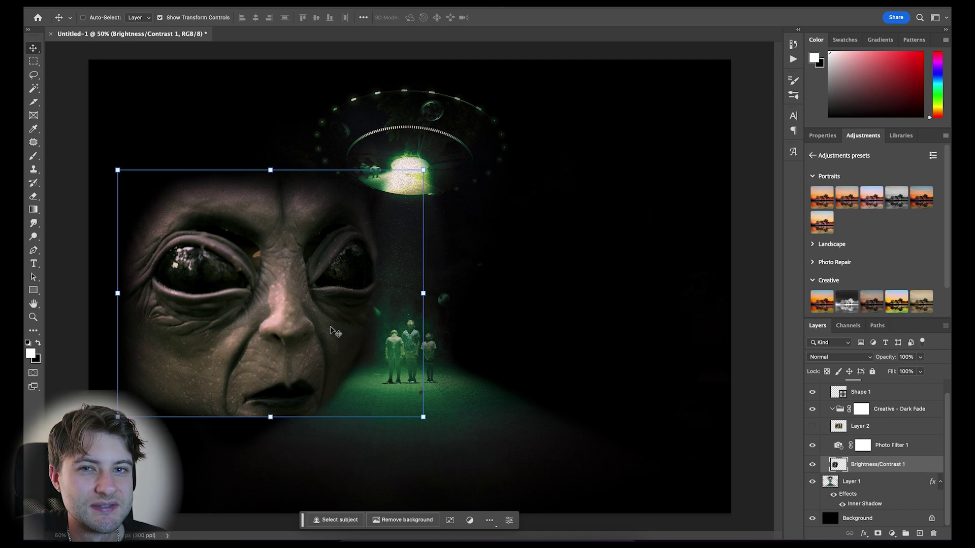
# Erase the alien's left side, tint the face green, and move it right across the canvas
pyautogui.moveTo(311, 325)
pyautogui.mouseDown()
pyautogui.moveTo(332, 326)
pyautogui.moveTo(320, 326)
pyautogui.mouseUp()
pyautogui.moveTo(92, 250)
pyautogui.mouseDown()
pyautogui.moveTo(206, 505)
pyautogui.moveTo(229, 441)
pyautogui.mouseUp()
pyautogui.press('v')
pyautogui.moveTo(306, 235)
pyautogui.mouseDown()
pyautogui.moveTo(270, 235)
pyautogui.moveTo(300, 234)
pyautogui.moveTo(243, 208)
pyautogui.mouseUp()
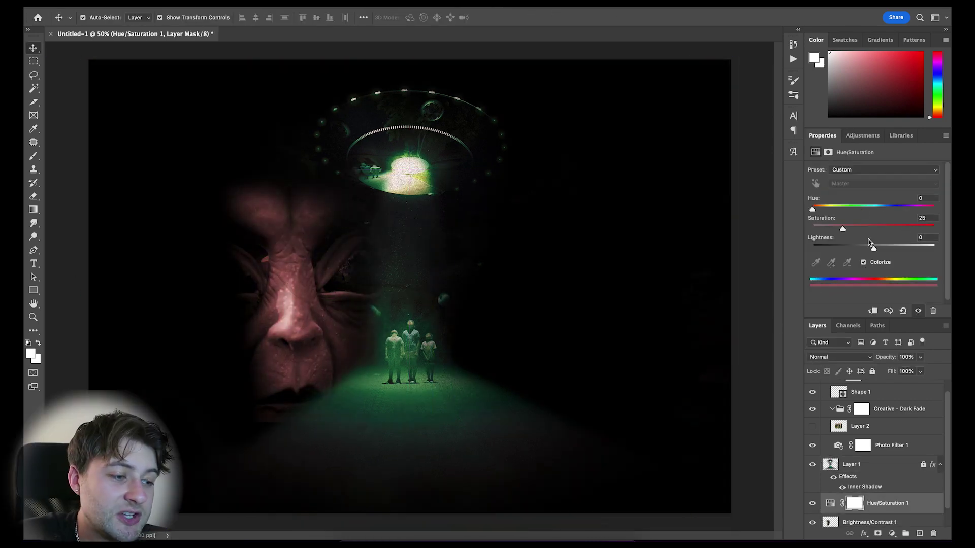
pyautogui.moveTo(814, 209); pyautogui.dragTo(850, 210)
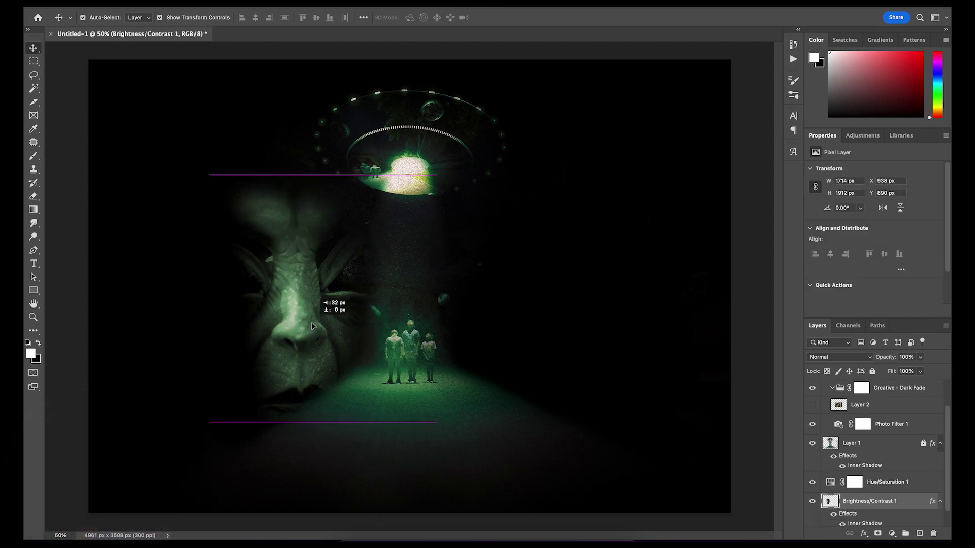
pyautogui.moveTo(304, 327); pyautogui.dragTo(511, 300)
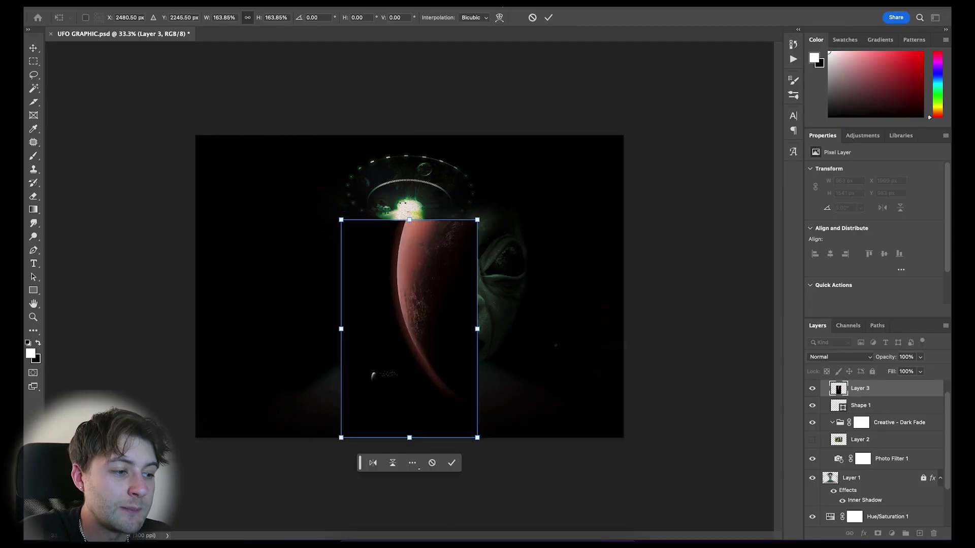
# Scale the planet slightly and flip it horizontally
pyautogui.hotkey('ctrl', '+')
pyautogui.moveTo(546, 292); pyautogui.dragTo(555, 284)
pyautogui.press('Return')
pyautogui.click(122, 3)
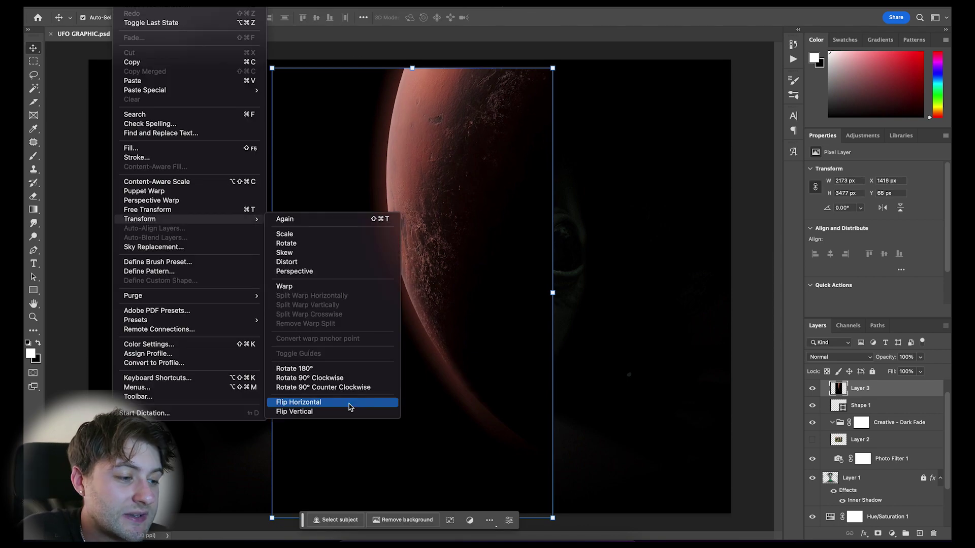
pyautogui.click(335, 403)
# Send the planet to the bottom of the stack and stretch it to fill the canvas
pyautogui.hotkey('ctrl', 'shift', '[')
pyautogui.moveTo(360, 82); pyautogui.dragTo(345, 69)
pyautogui.moveTo(287, 289); pyautogui.dragTo(285, 288)
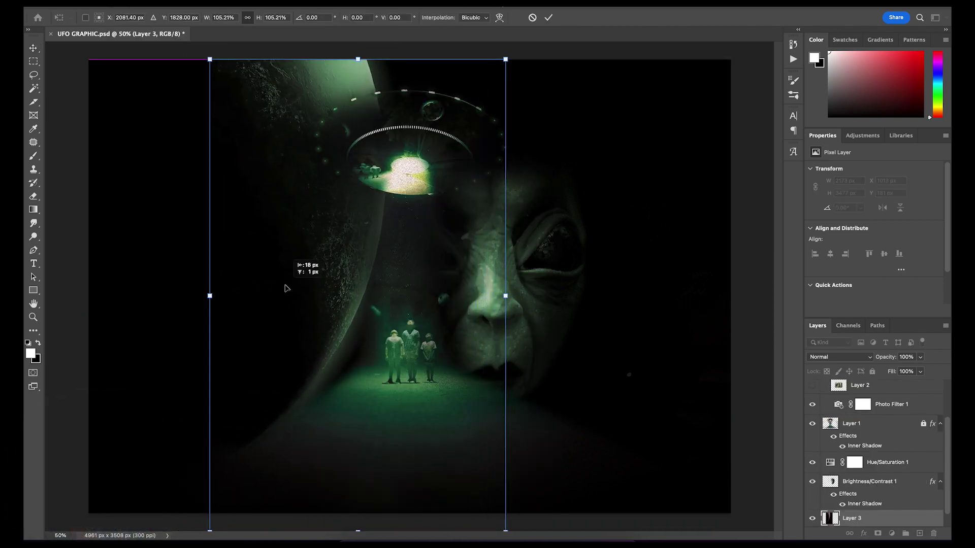
pyautogui.click(549, 20)
pyautogui.press('e')
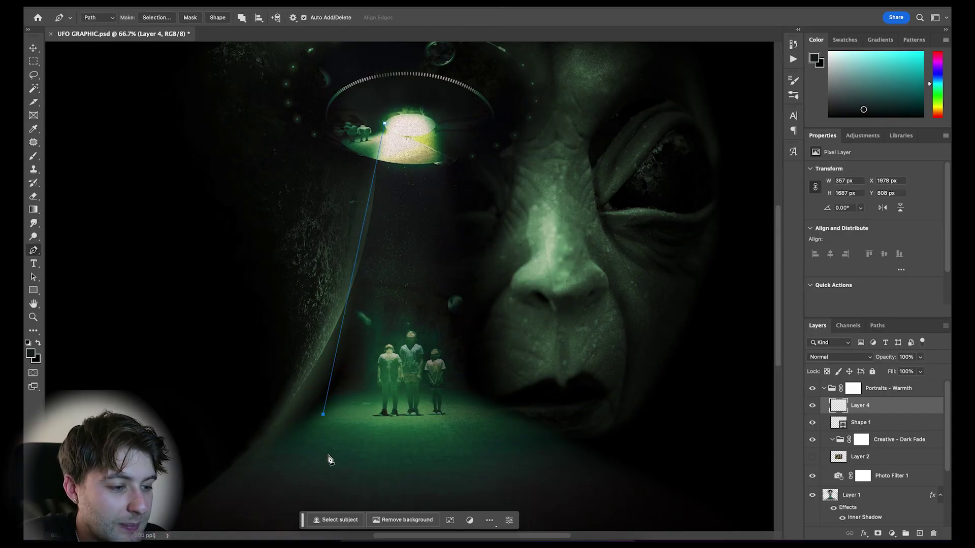
# Finish the beam outline and paint it with pale green sampled from the UFO light
pyautogui.moveTo(436, 123); pyautogui.dragTo(412, 99)
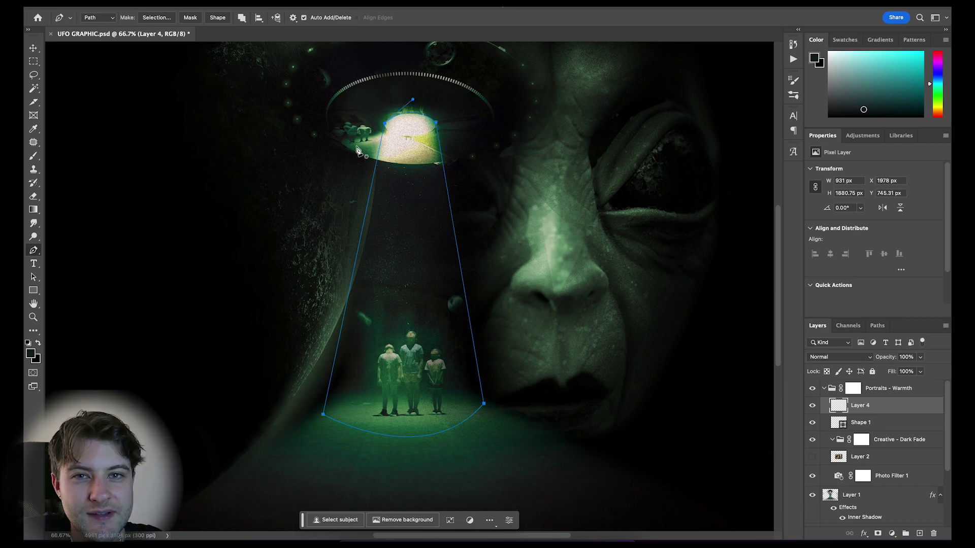
pyautogui.hotkey('ctrl', 'Return')
pyautogui.press('i')
pyautogui.click(426, 140)
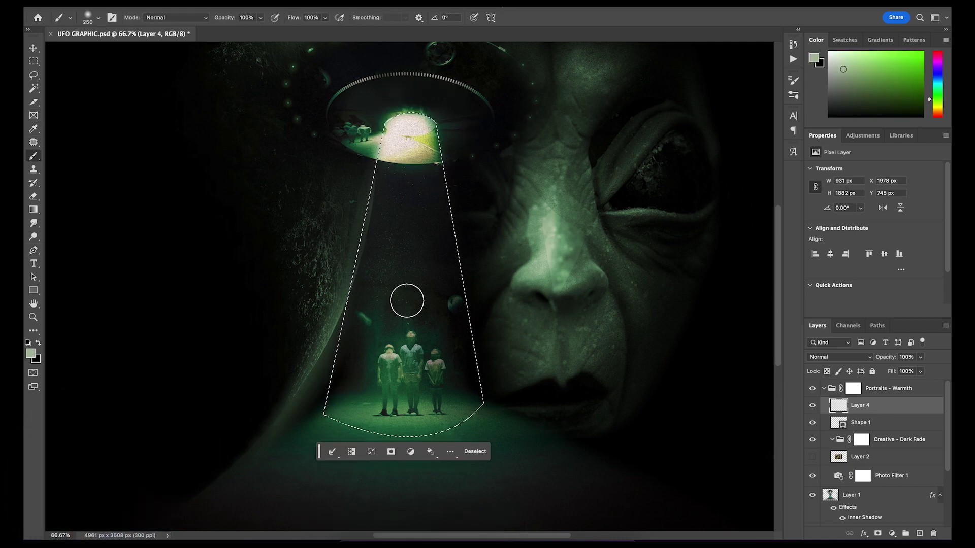
pyautogui.press('super+minus')
pyautogui.press(']')
pyautogui.press(']')
pyautogui.press(']')
pyautogui.press(']')
pyautogui.press(']')
pyautogui.press(']')
pyautogui.press(']')
pyautogui.press(']')
pyautogui.press(']')
pyautogui.press(']')
pyautogui.press(']')
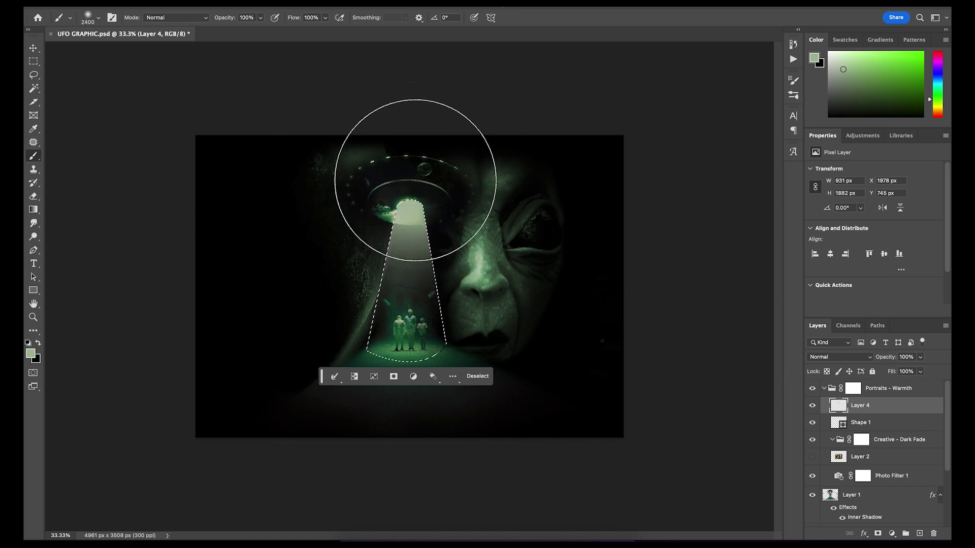
pyautogui.moveTo(406, 131)
pyautogui.mouseDown()
pyautogui.moveTo(414, 153)
pyautogui.moveTo(445, 163)
pyautogui.mouseUp()
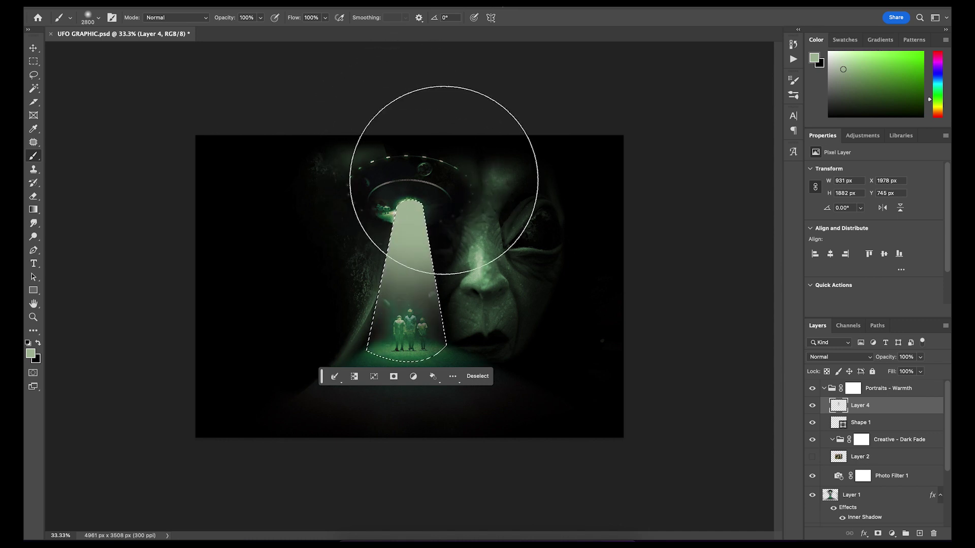
# Set the beam layer's blend mode to Lighten and clear the selection
pyautogui.click(840, 357)
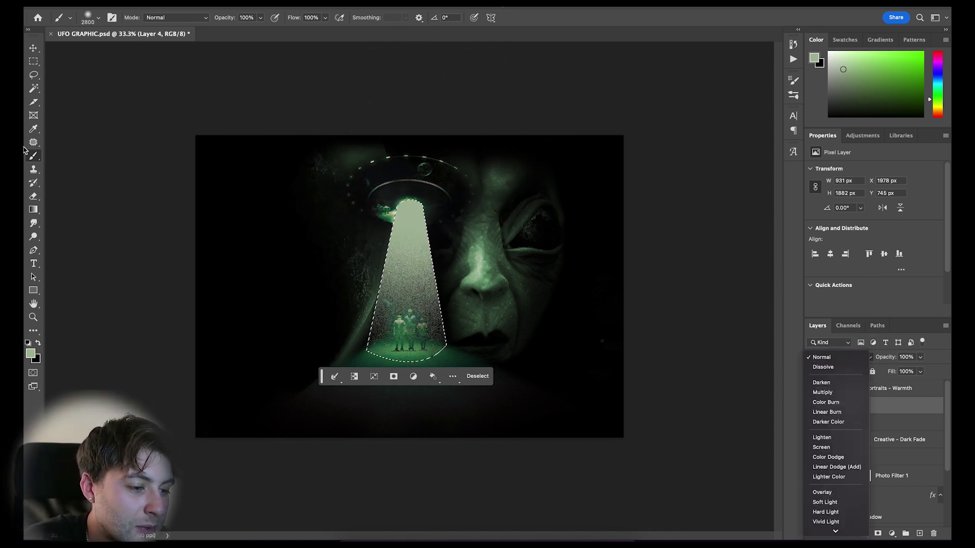
pyautogui.click(822, 438)
pyautogui.hotkey('ctrl', 't')
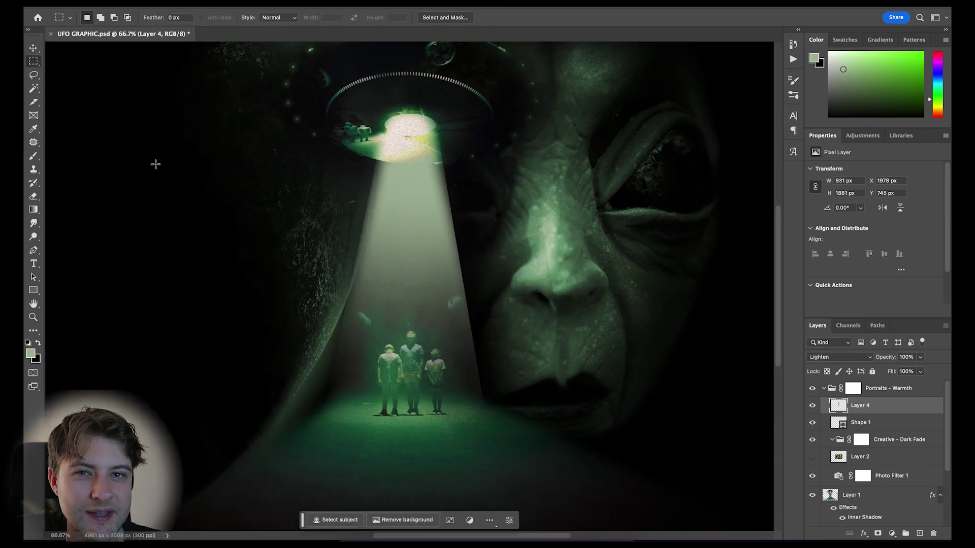
pyautogui.hotkey('ctrl', '+')
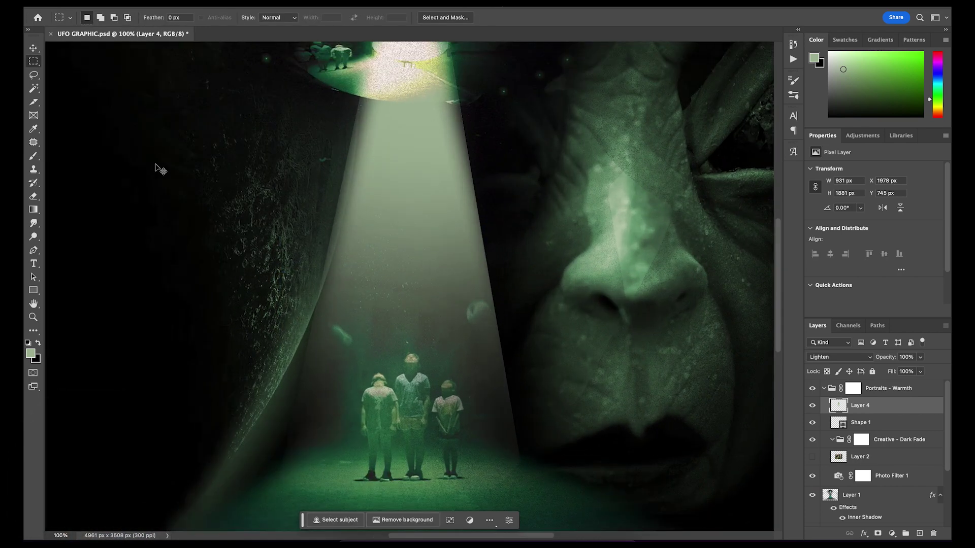
pyautogui.hotkey('ctrl', '-')
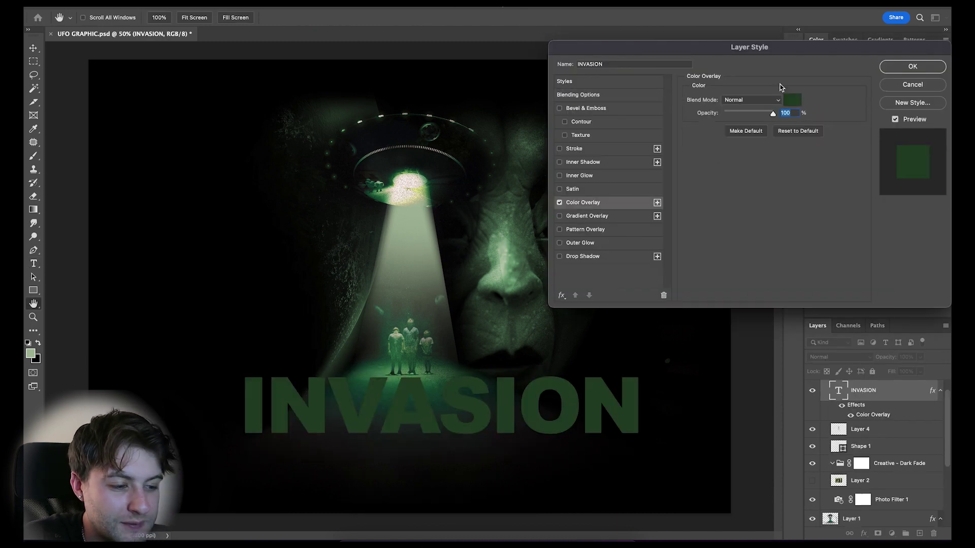
# Try a black 000000 Color Overlay on the INVASION title
pyautogui.click(792, 100)
pyautogui.click(654, 205)
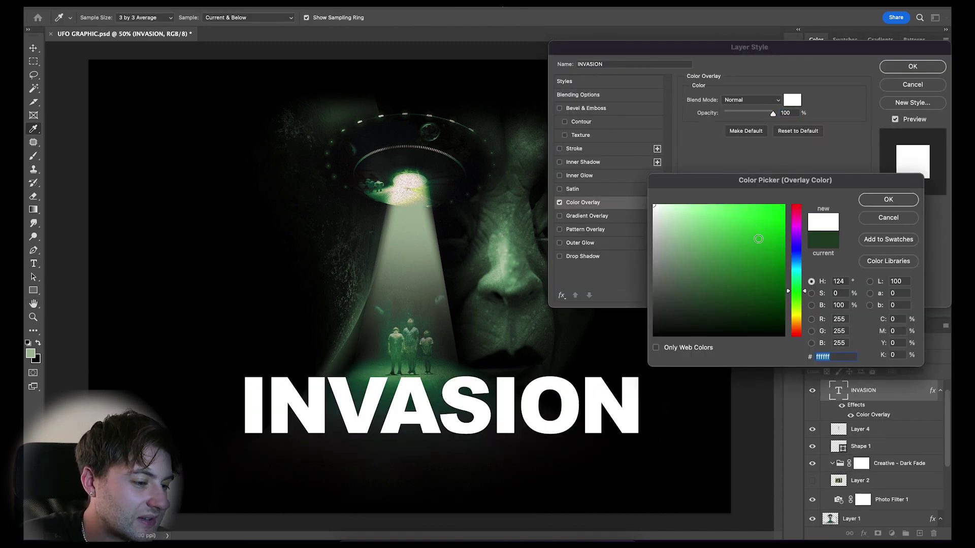
pyautogui.write('000000')
pyautogui.click(888, 199)
# Add a grainy pale green Outer Glow sampled from the beam, removing the Color Overlay
pyautogui.click(559, 243)
pyautogui.click(580, 242)
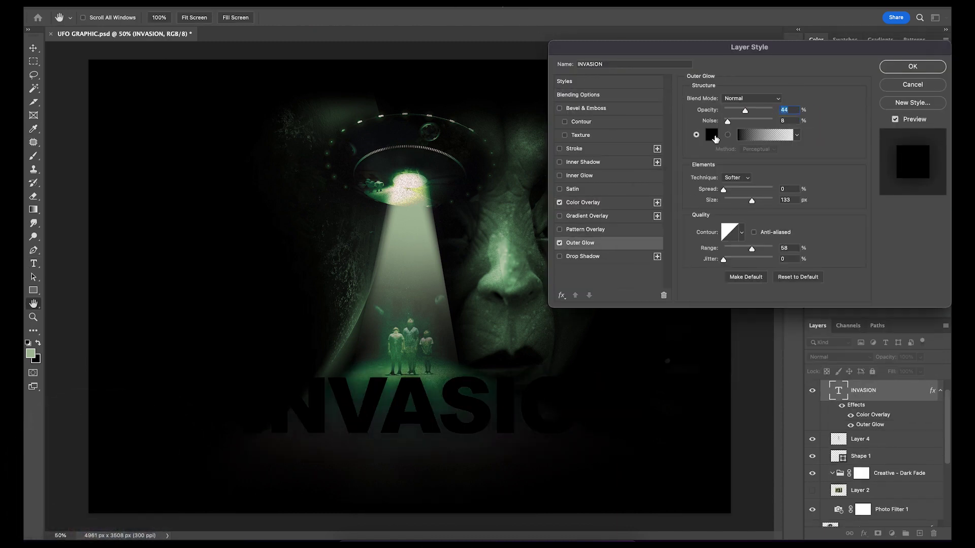
pyautogui.click(712, 135)
pyautogui.click(445, 223)
pyautogui.click(888, 199)
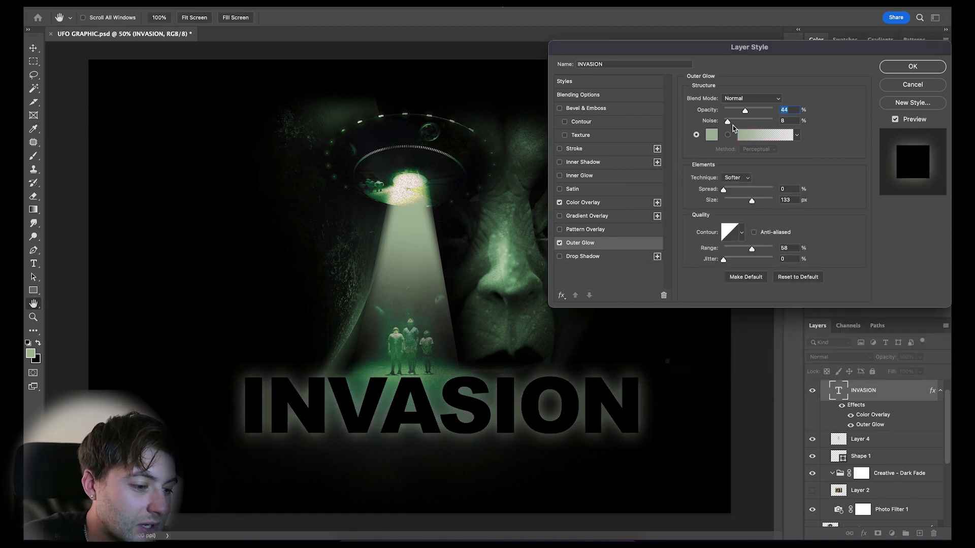
pyautogui.moveTo(727, 121); pyautogui.dragTo(748, 113)
pyautogui.click(560, 203)
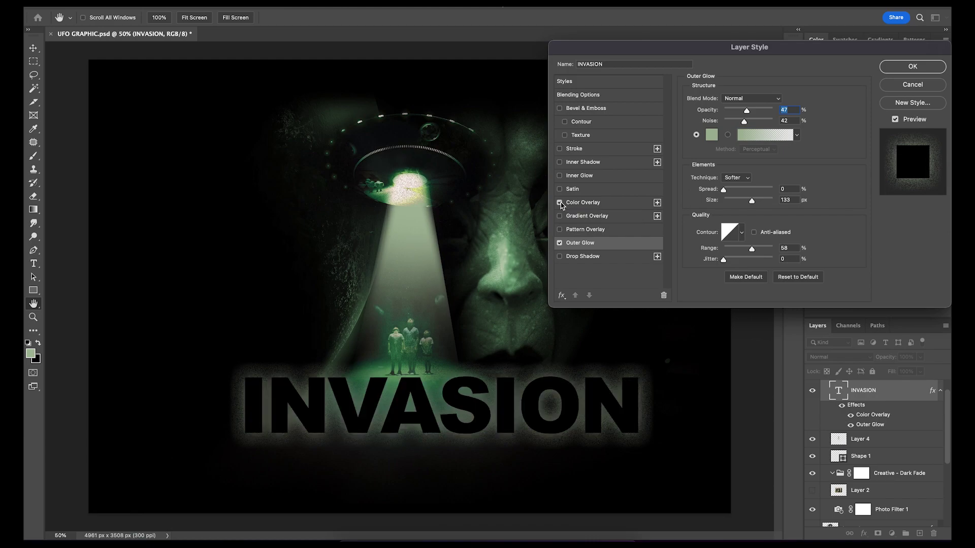
pyautogui.click(913, 67)
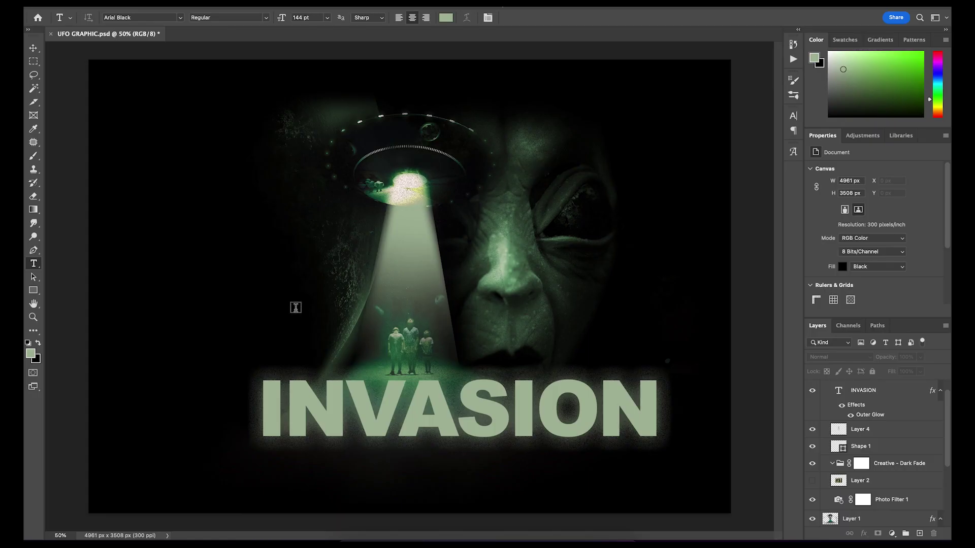
# Type 'extraterrestrial' in a smaller Copperplate font in a text box above INVASION and commit it
pyautogui.moveTo(280, 275); pyautogui.dragTo(510, 338)
pyautogui.write('extraterrestrial')
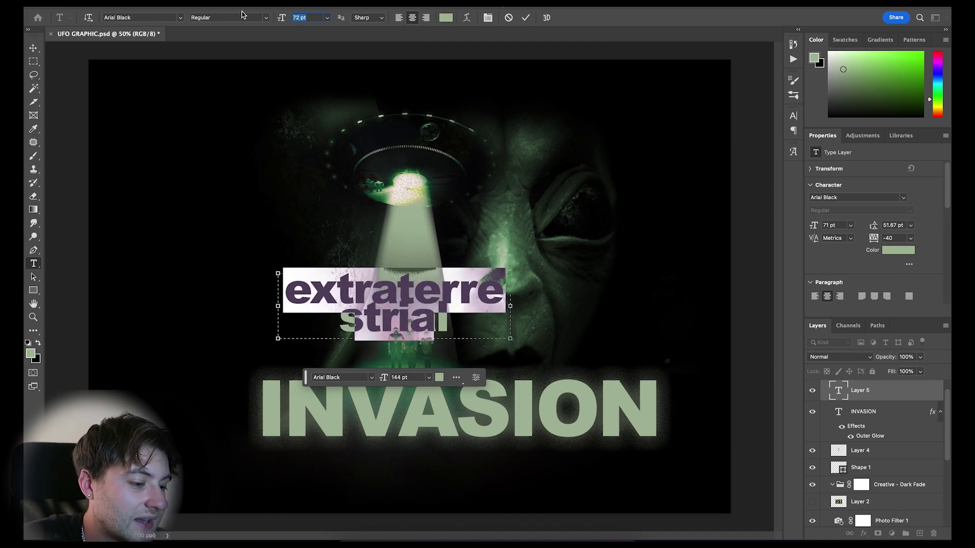
pyautogui.press('Return')
pyautogui.click(180, 18)
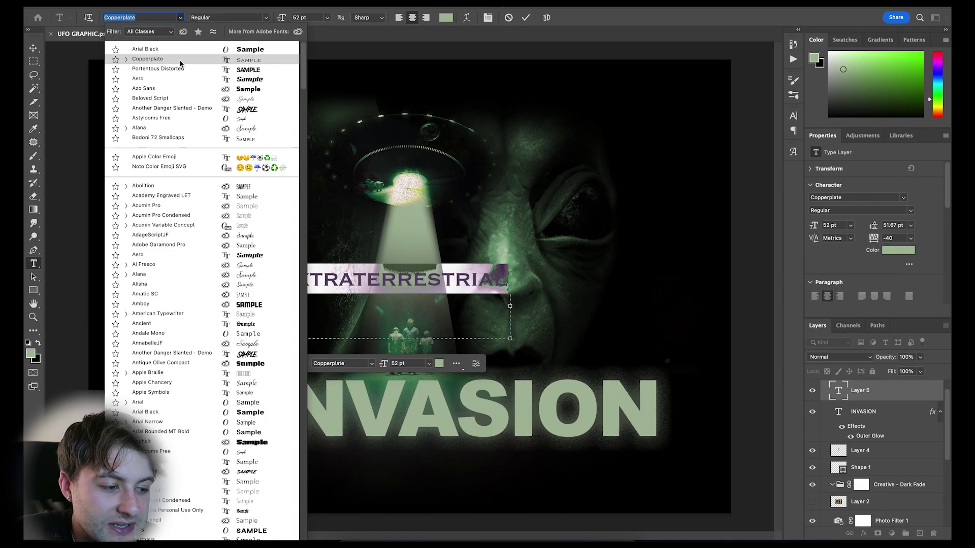
pyautogui.click(182, 64)
pyautogui.click(446, 17)
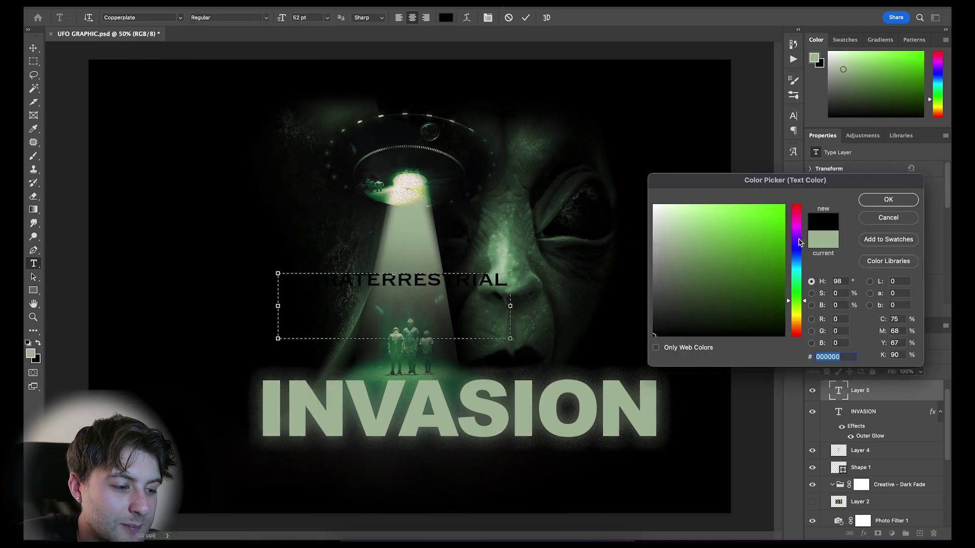
pyautogui.click(888, 199)
pyautogui.click(526, 16)
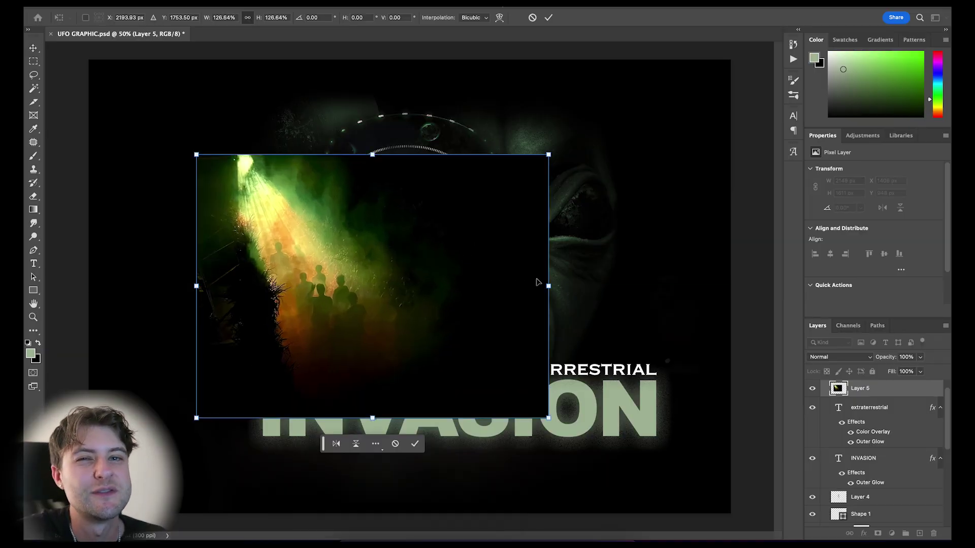
# Enlarge the crowd photo, shift it left, and stack it just above the alien face
pyautogui.moveTo(548, 286); pyautogui.dragTo(479, 285)
pyautogui.click(549, 17)
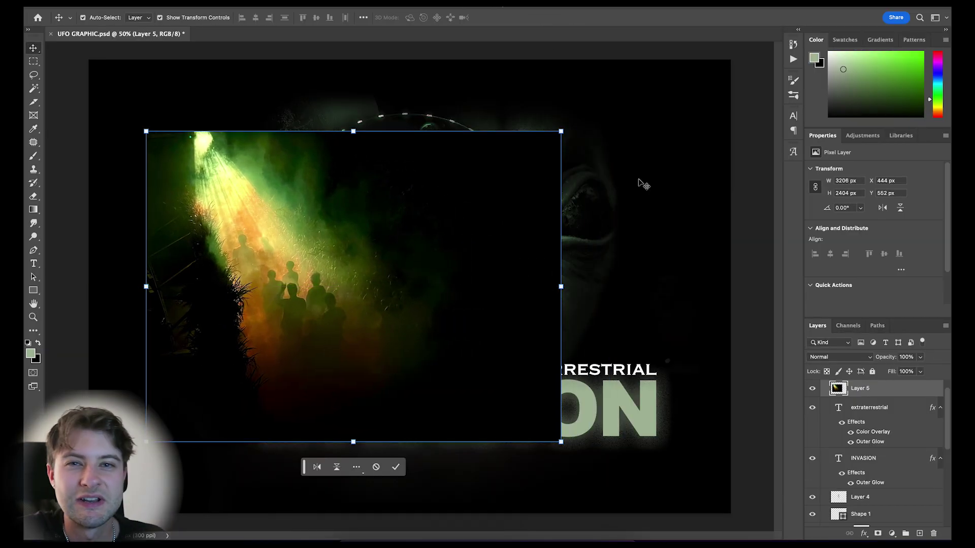
pyautogui.hotkey('ctrl', '[')
pyautogui.hotkey('ctrl', '[')
pyautogui.hotkey('ctrl', '[')
pyautogui.hotkey('ctrl', '[')
pyautogui.hotkey('ctrl', '[')
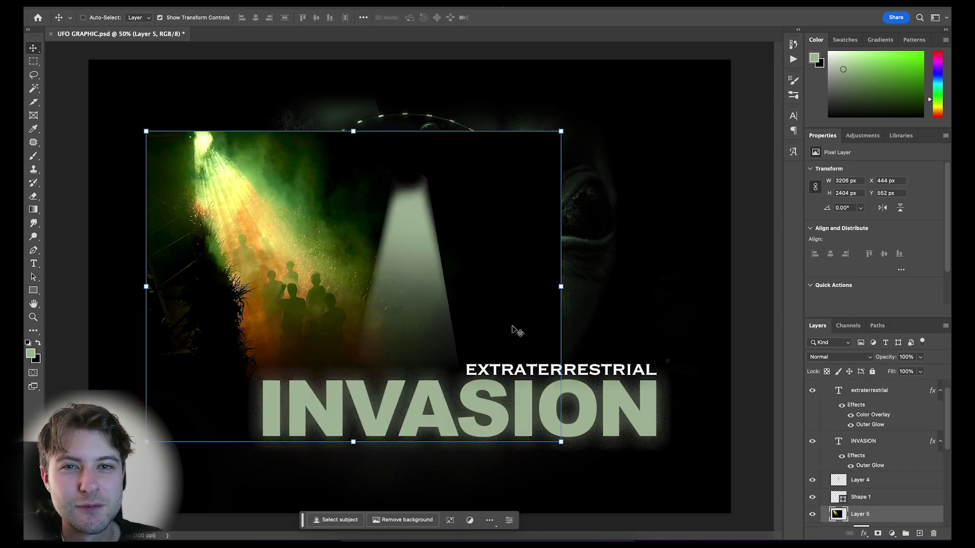
pyautogui.hotkey('ctrl', '[')
pyautogui.hotkey('ctrl', '[')
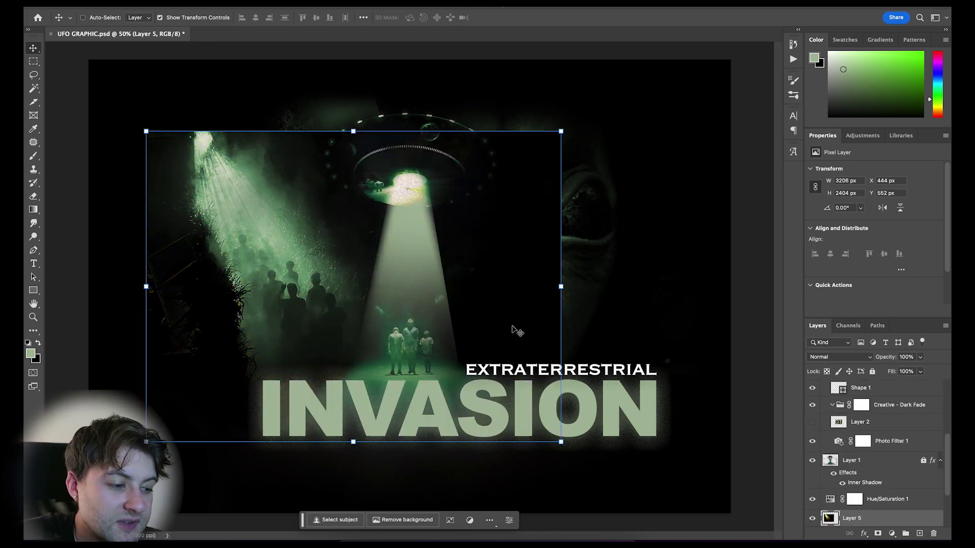
pyautogui.hotkey('ctrl', '[')
pyautogui.hotkey('ctrl', '[')
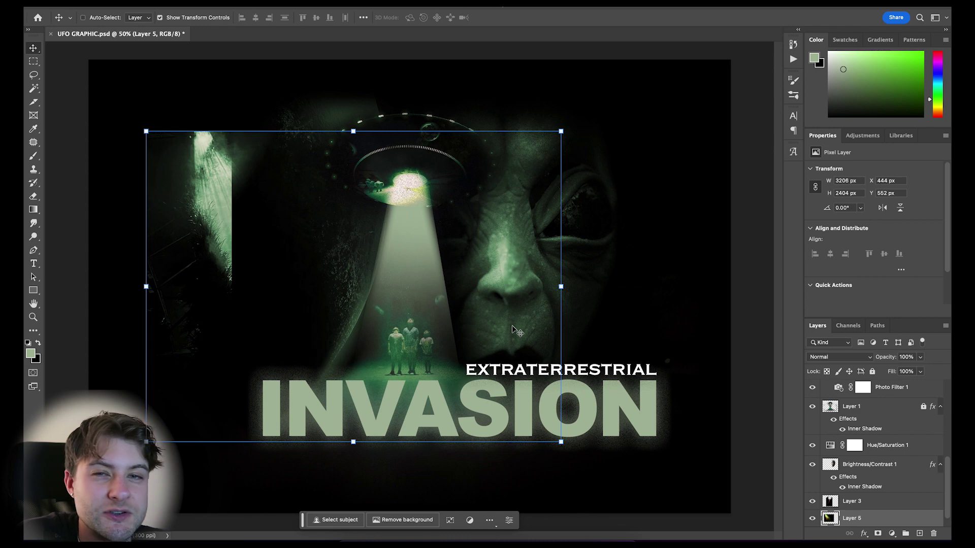
pyautogui.hotkey('ctrl', ']')
# Set the crowd photo to Screen blend and shrink it to about 79% toward the lower left
pyautogui.click(838, 357)
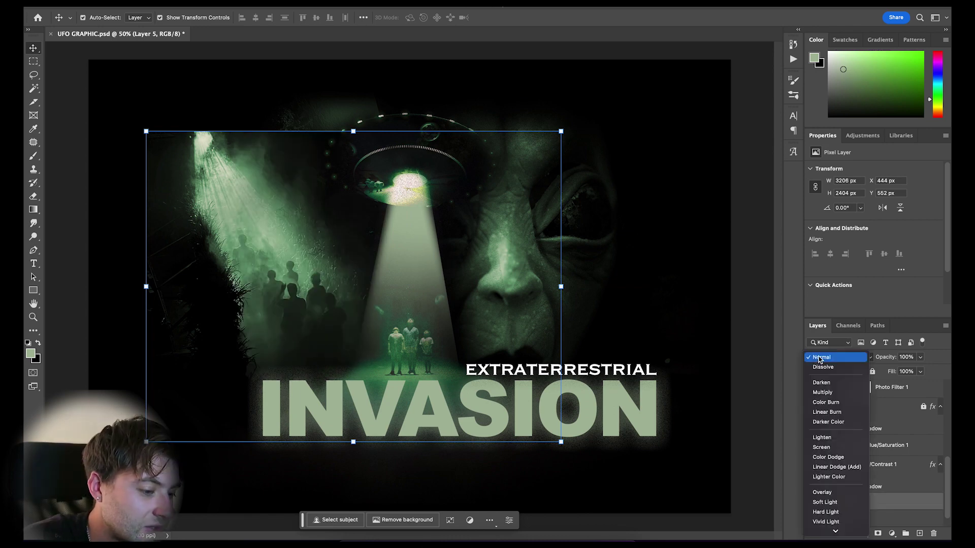
pyautogui.click(825, 445)
pyautogui.hotkey('ctrl', 't')
pyautogui.moveTo(562, 292); pyautogui.dragTo(474, 293)
pyautogui.moveTo(297, 299); pyautogui.dragTo(315, 326)
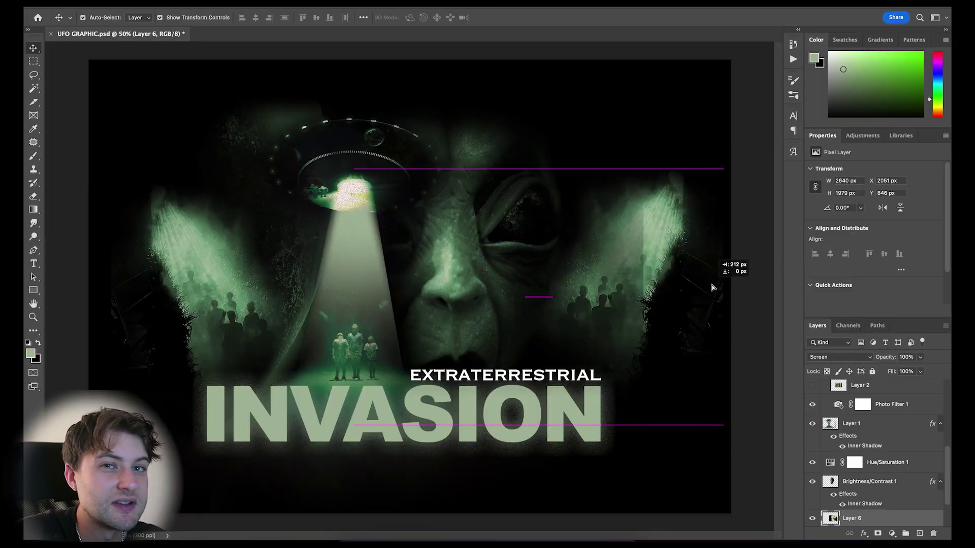
# Position the second spotlit crowd on the right and stretch the speckled texture over the poster
pyautogui.moveTo(711, 285); pyautogui.dragTo(681, 289)
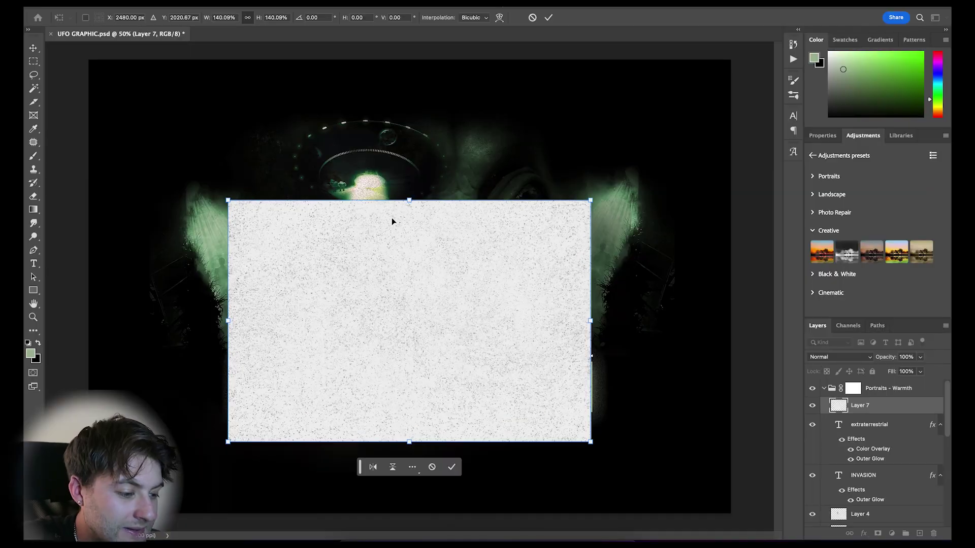
pyautogui.moveTo(393, 213); pyautogui.dragTo(421, 102)
pyautogui.press('Return')
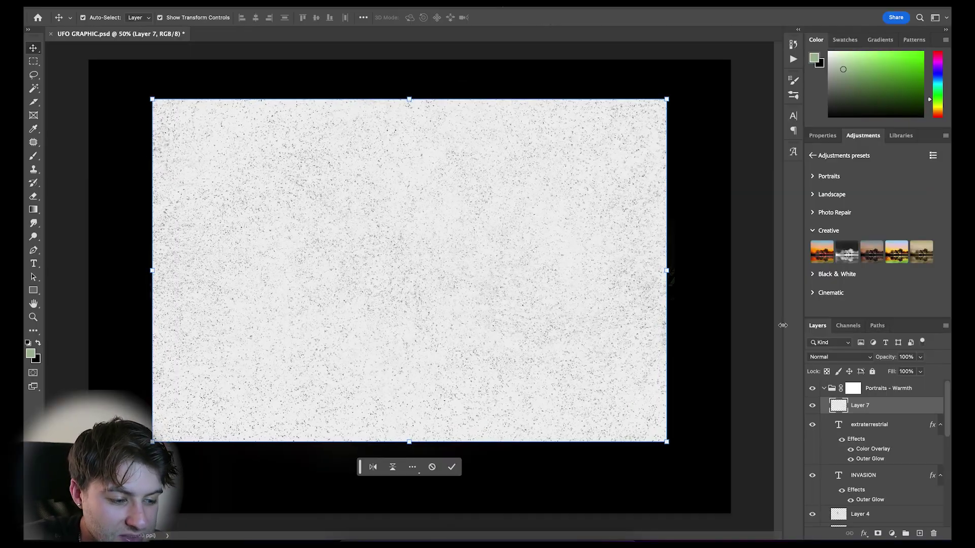
# Blend the texture in Multiply mode and apply the Grain filter
pyautogui.click(833, 357)
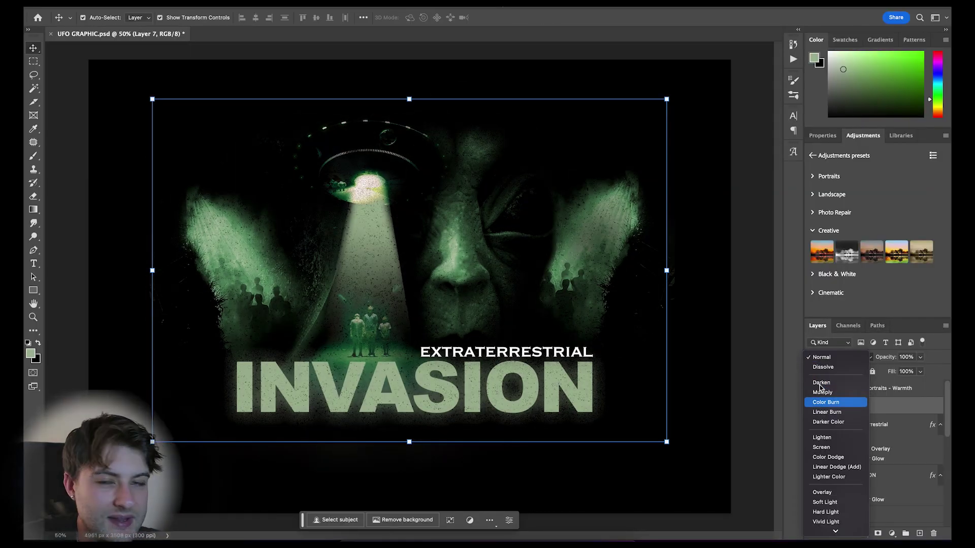
pyautogui.click(822, 392)
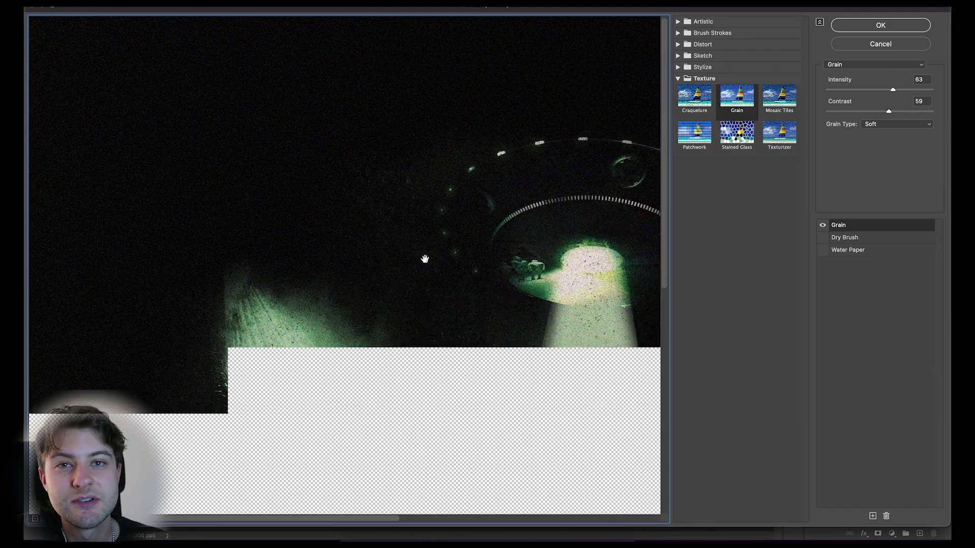
pyautogui.click(862, 26)
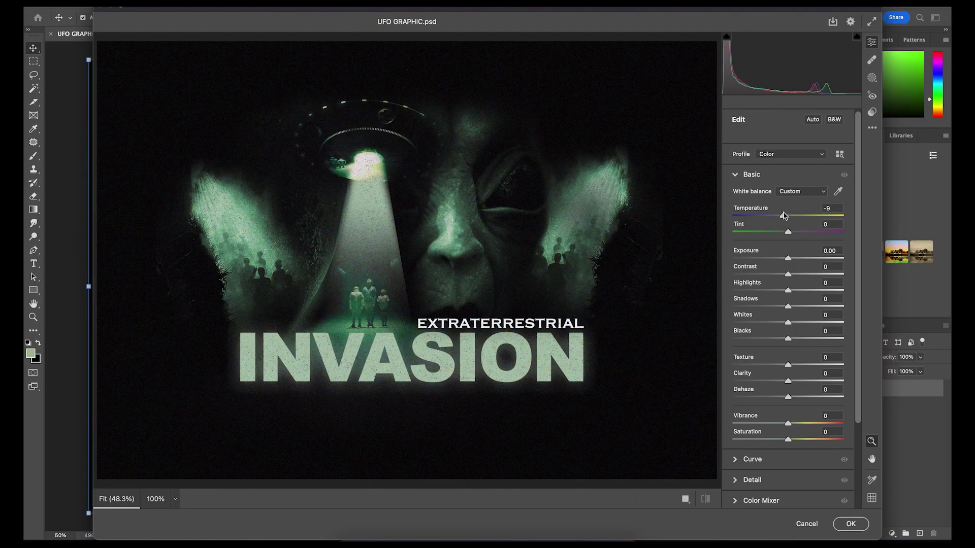
# In Camera Raw, nudge Tint to +1, raise Highlights to +30 and Whites to +67
pyautogui.moveTo(788, 232); pyautogui.dragTo(788, 232)
pyautogui.moveTo(788, 290); pyautogui.dragTo(808, 291)
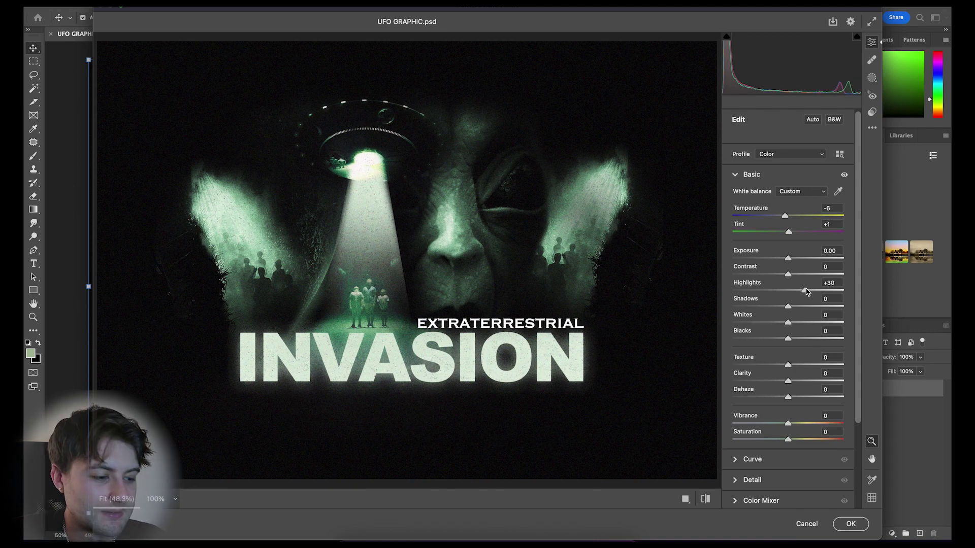
pyautogui.moveTo(789, 323); pyautogui.dragTo(855, 325)
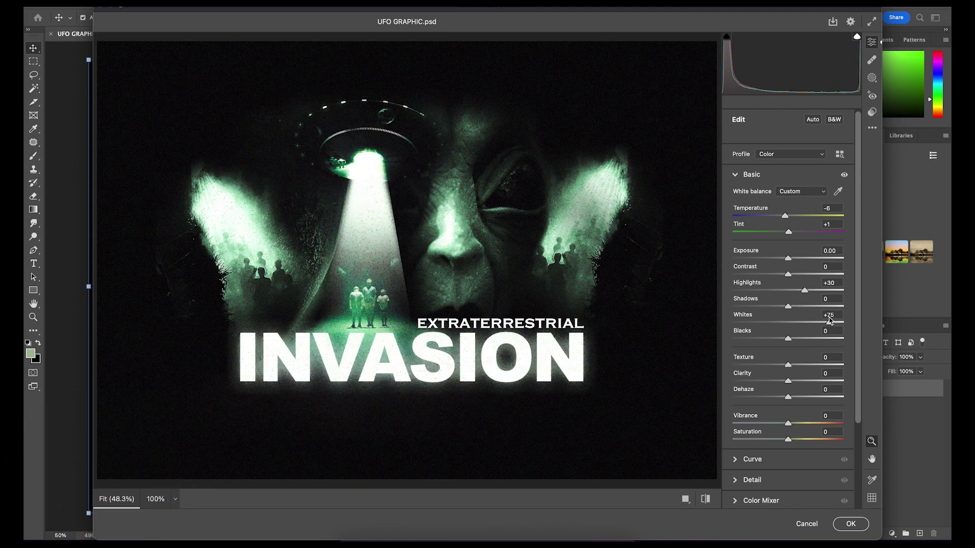
pyautogui.moveTo(837, 341); pyautogui.dragTo(834, 336)
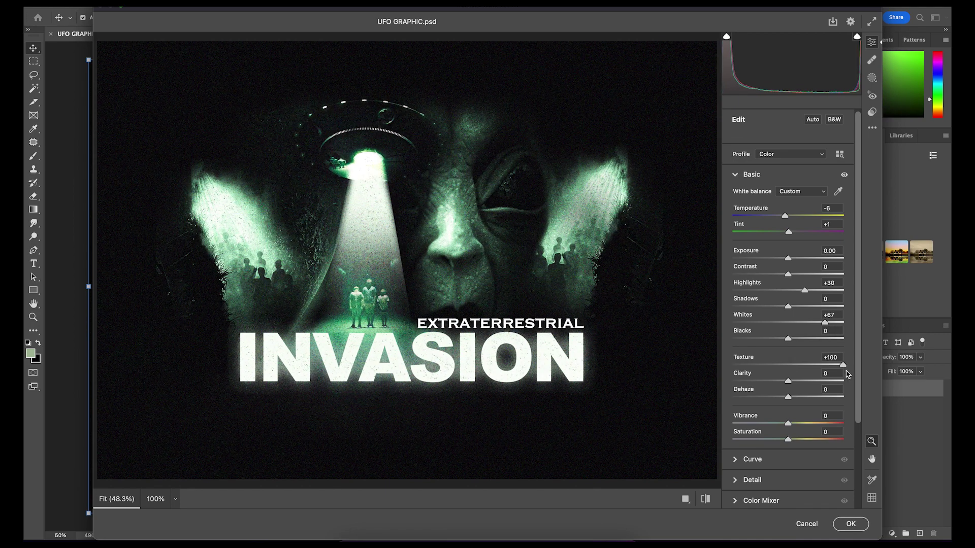
pyautogui.scroll(-2, 784, 419)
pyautogui.scroll(2, 802, 409)
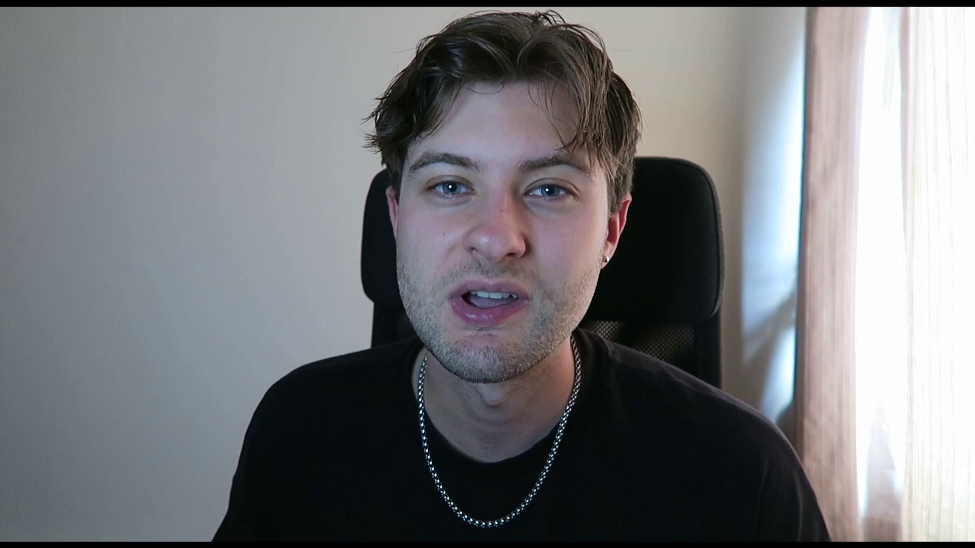